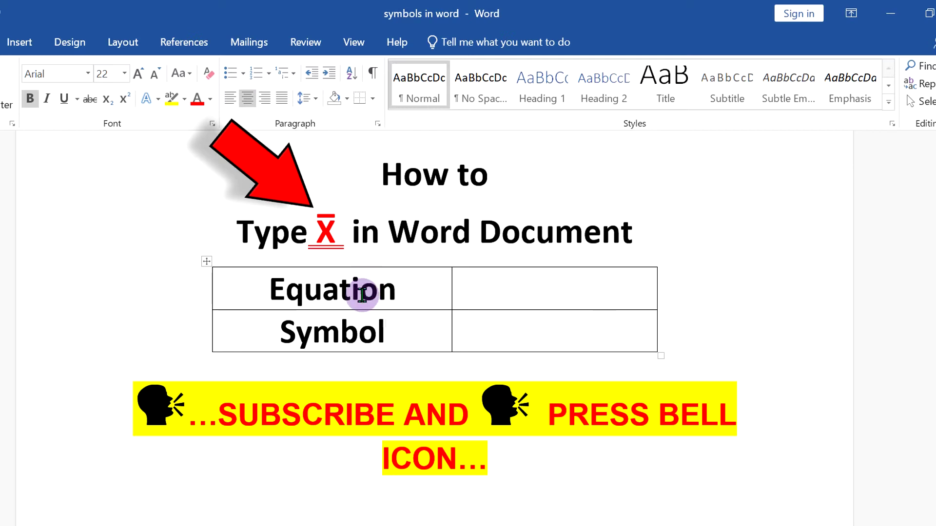
Step: Insert a new equation into the Equation row's empty right cell and open the Accent list
left_click(556, 286)
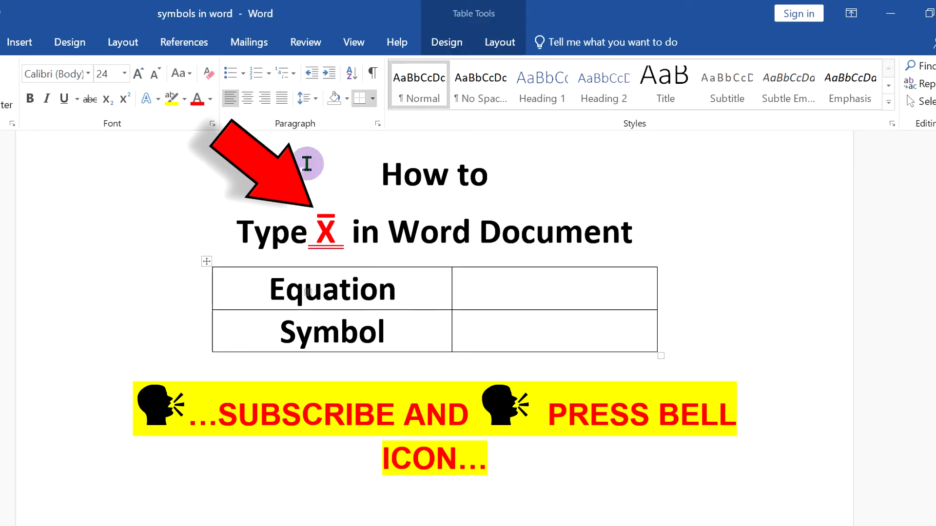
left_click(22, 44)
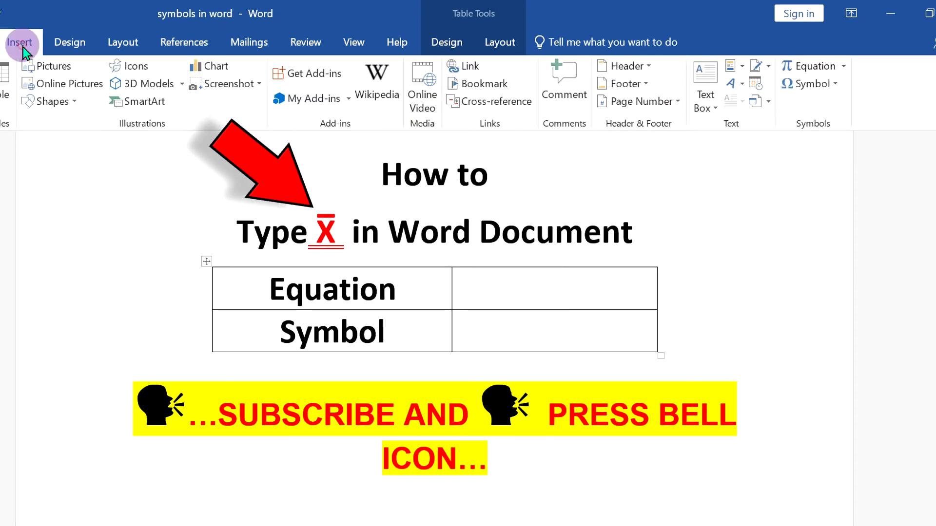
left_click(819, 67)
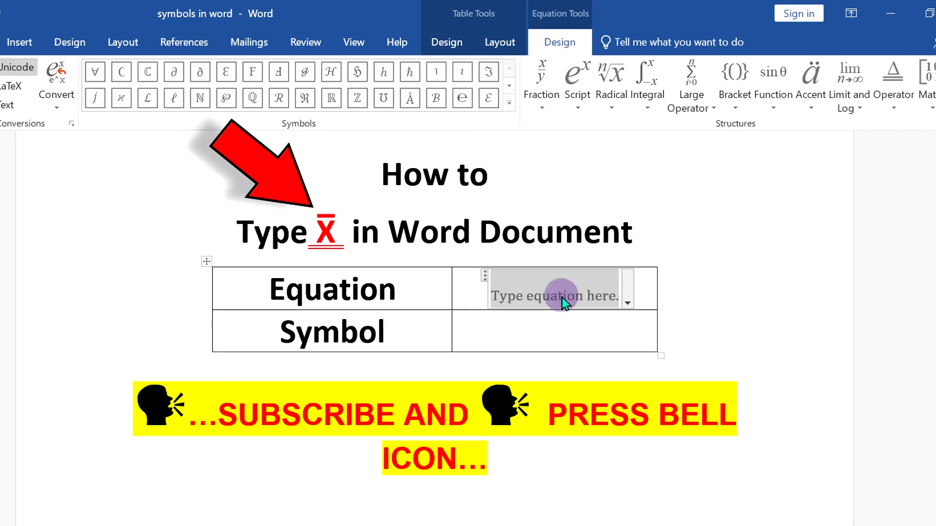
left_click(811, 86)
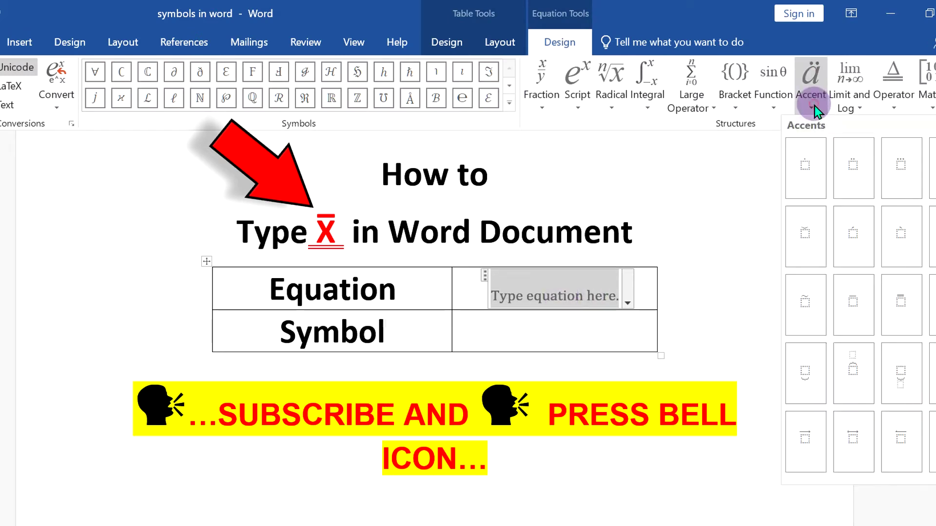
scroll(882, 216, "down", 5)
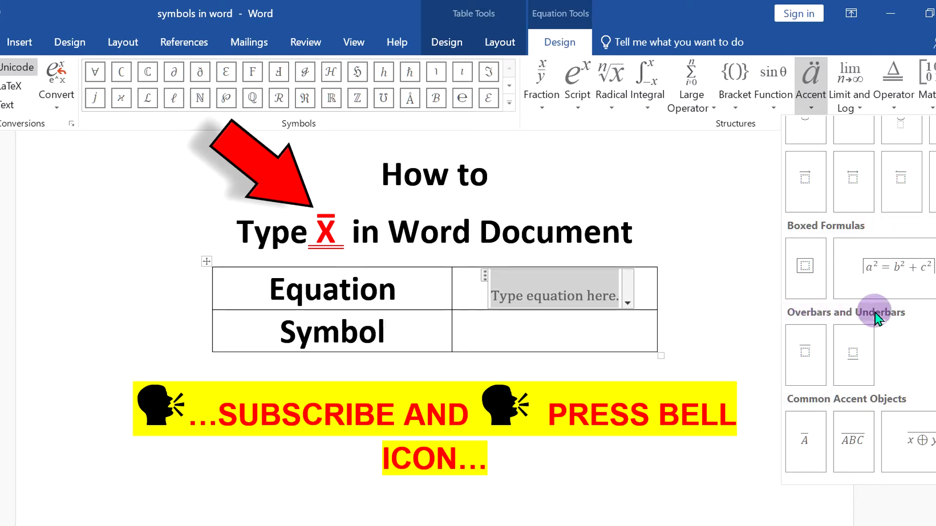
Step: Add an overbar, put X under it, and convert the equation to upright plain text
left_click(801, 359)
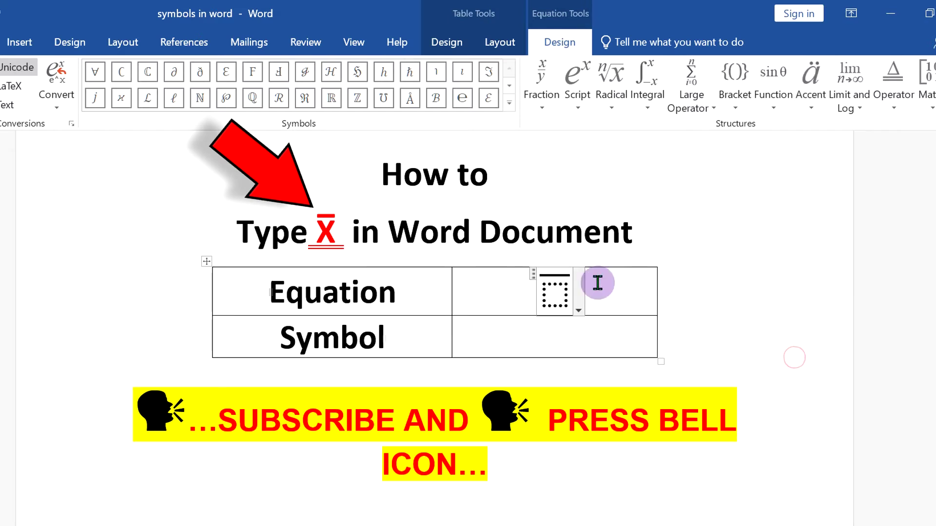
left_click(569, 287)
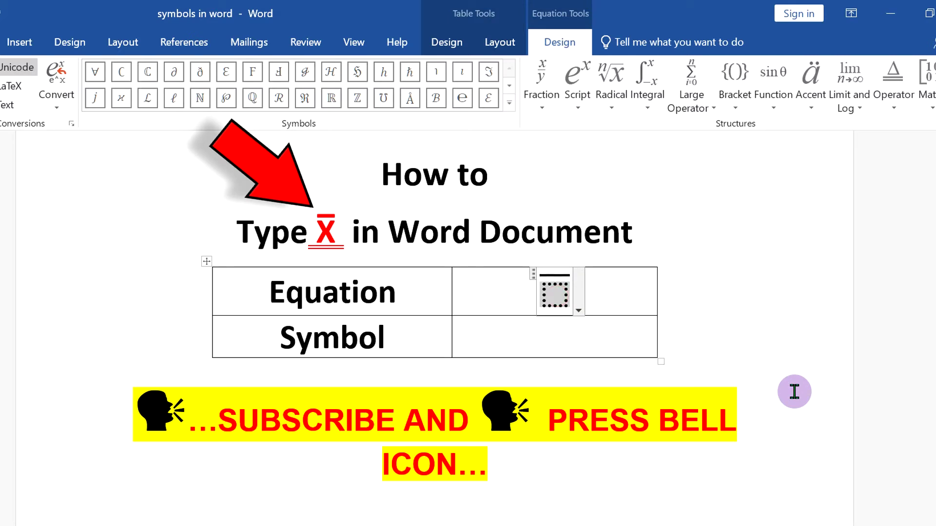
type("X")
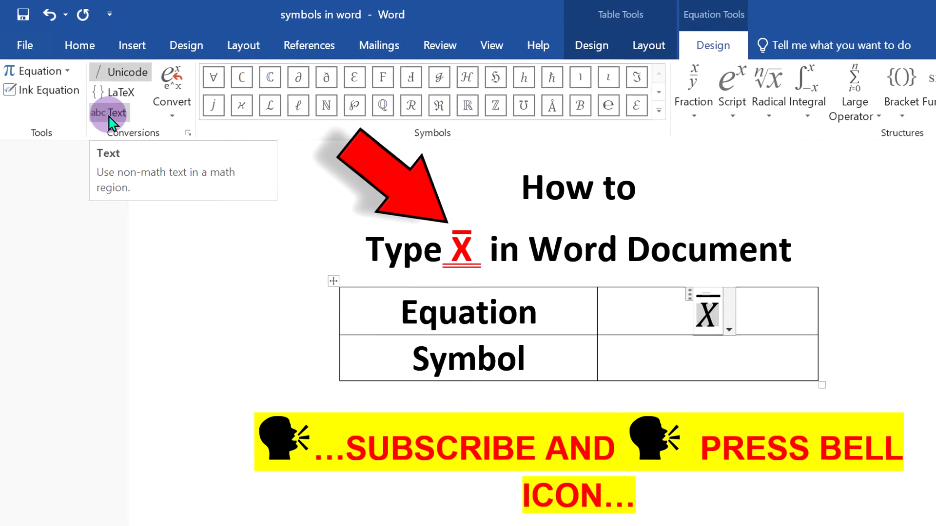
left_click(110, 115)
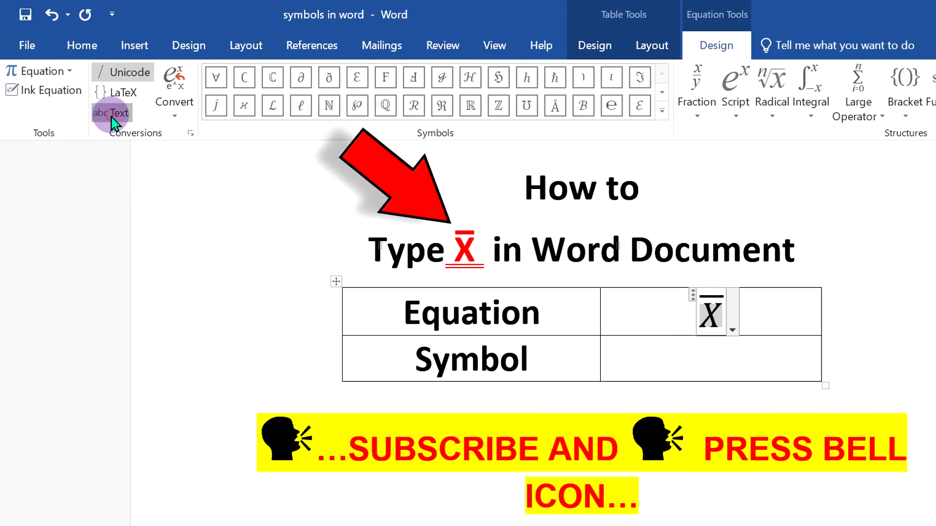
left_click(785, 313)
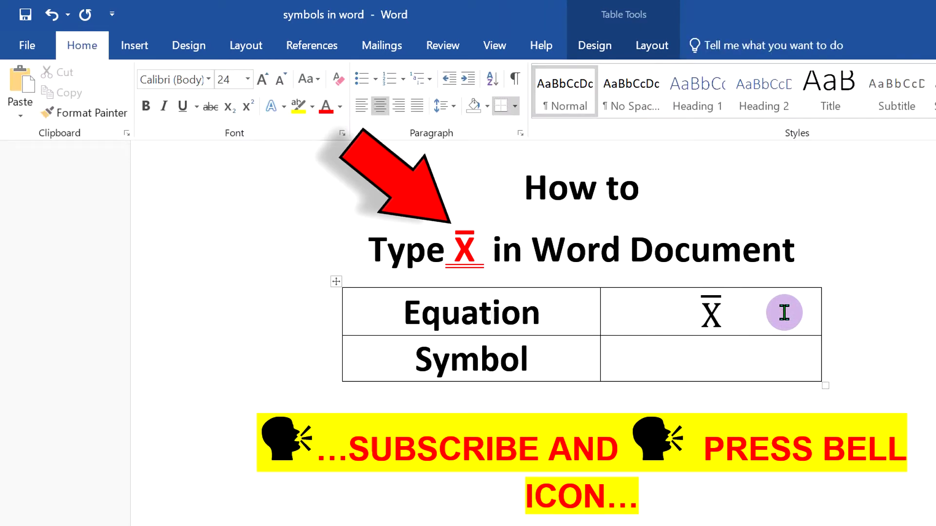
type("x")
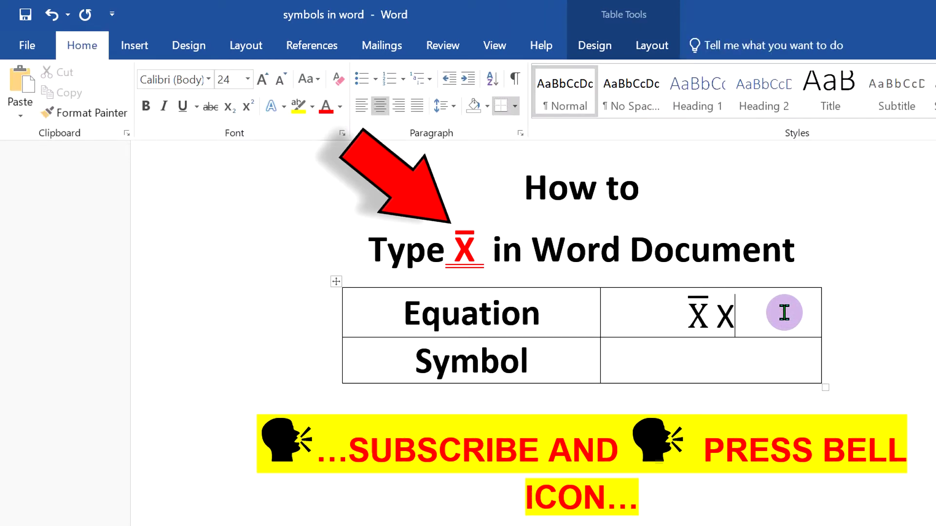
Step: Turn the typed x into a second barred X in plain text
key("shift+Left")
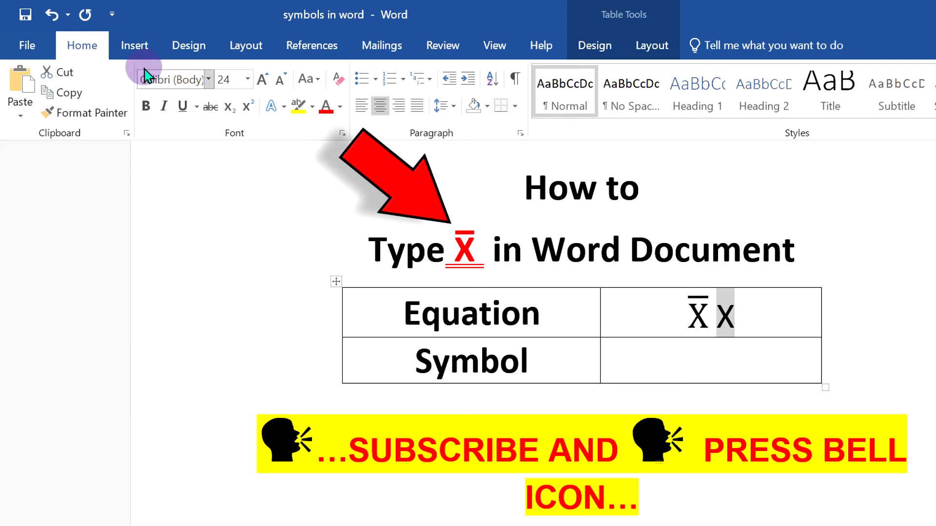
left_click(135, 44)
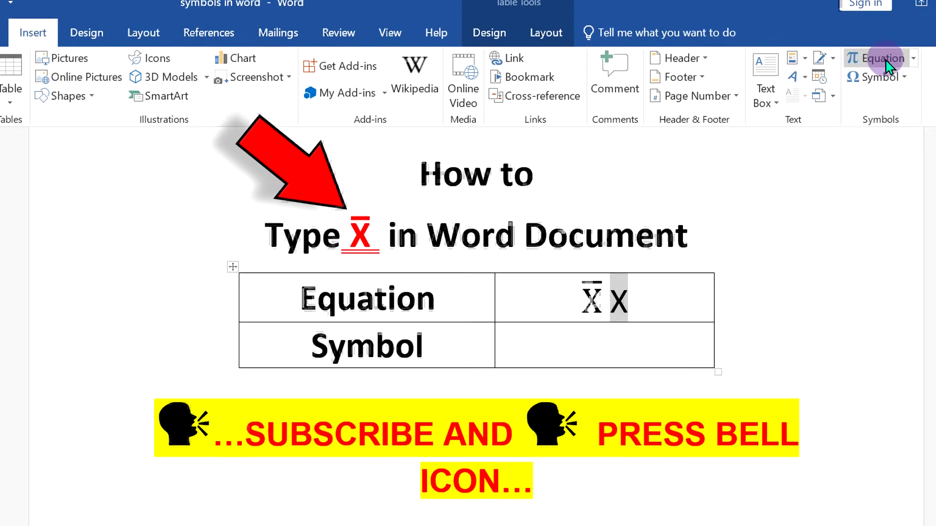
left_click(914, 71)
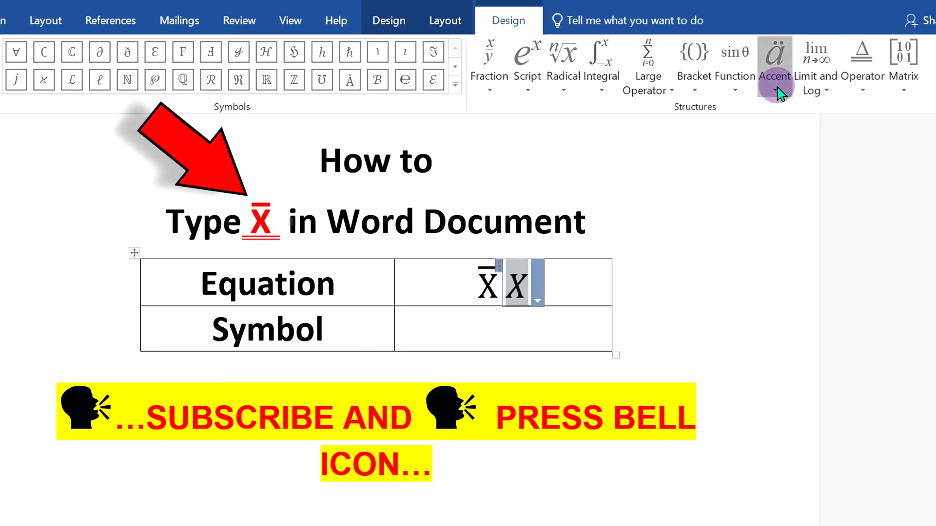
left_click(778, 87)
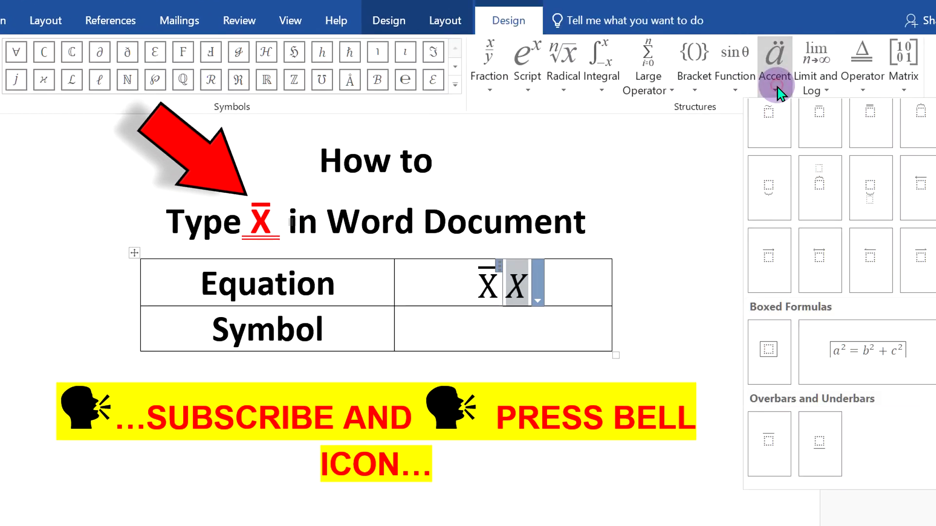
left_click(815, 115)
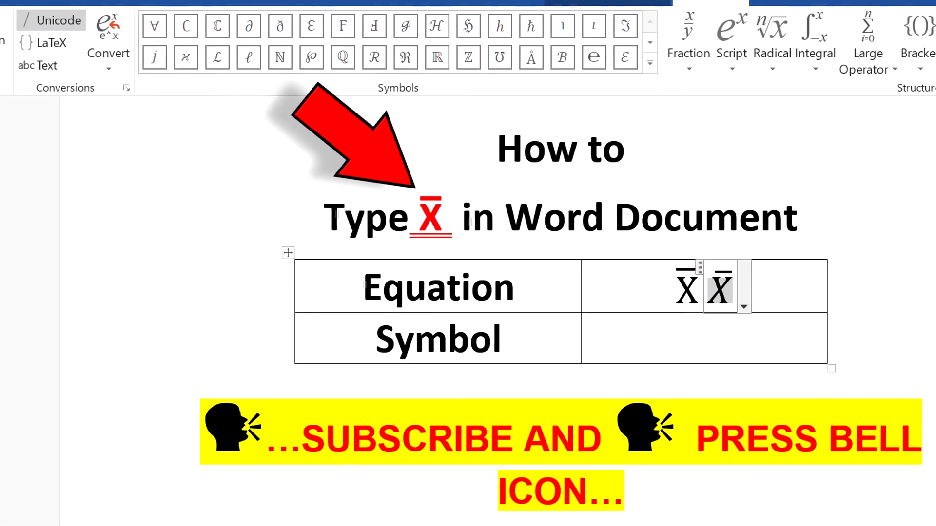
left_click(42, 68)
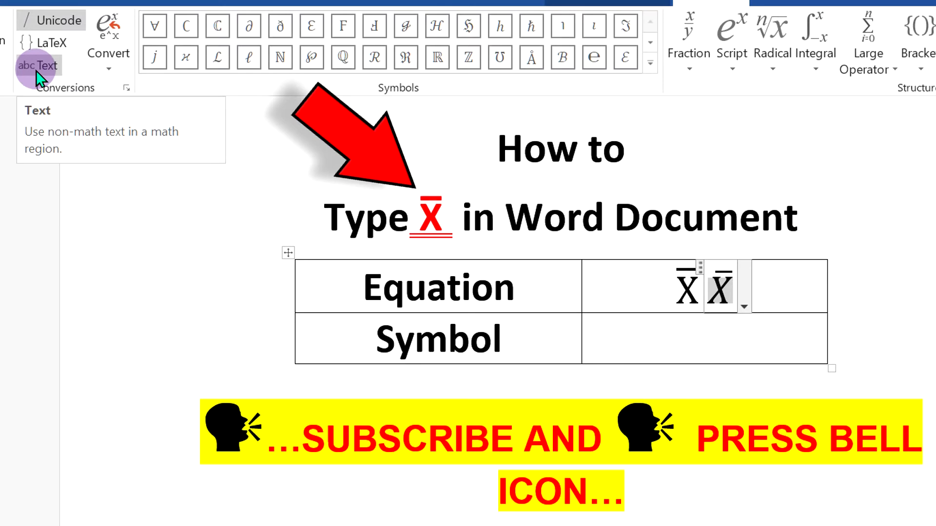
Step: Put a plain X in the Symbol row's cell and bring up the symbol list
left_click(713, 340)
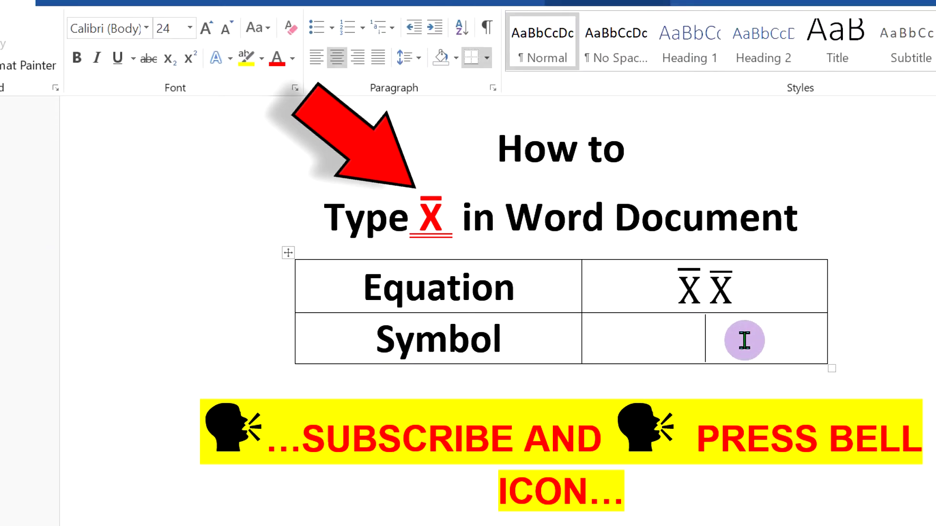
type("X")
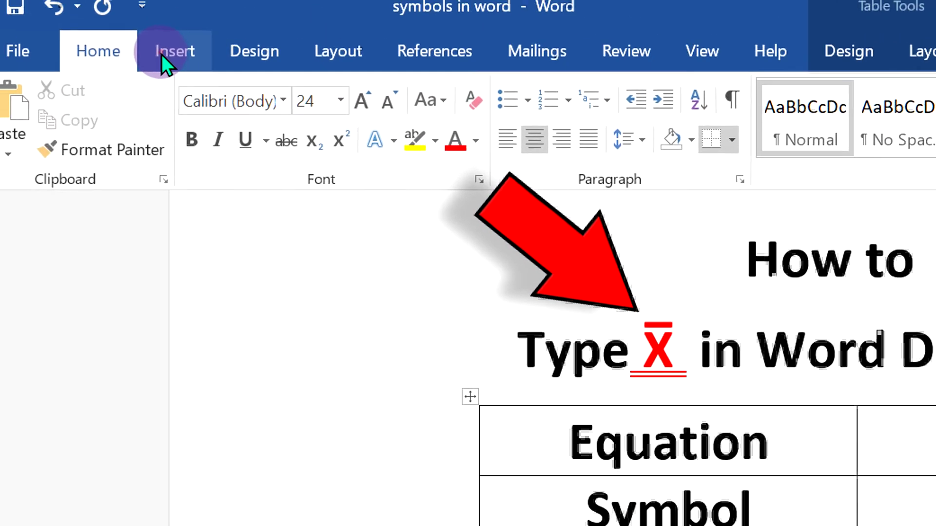
left_click(162, 54)
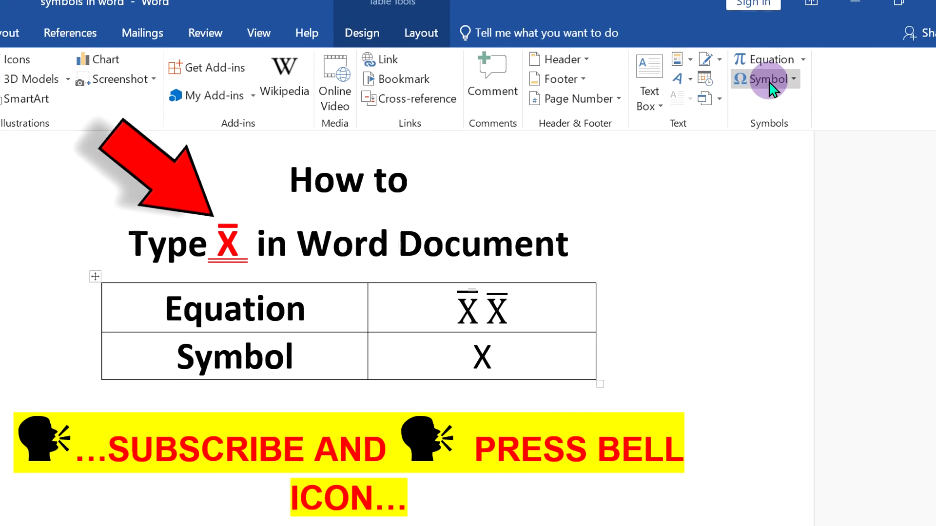
left_click(768, 79)
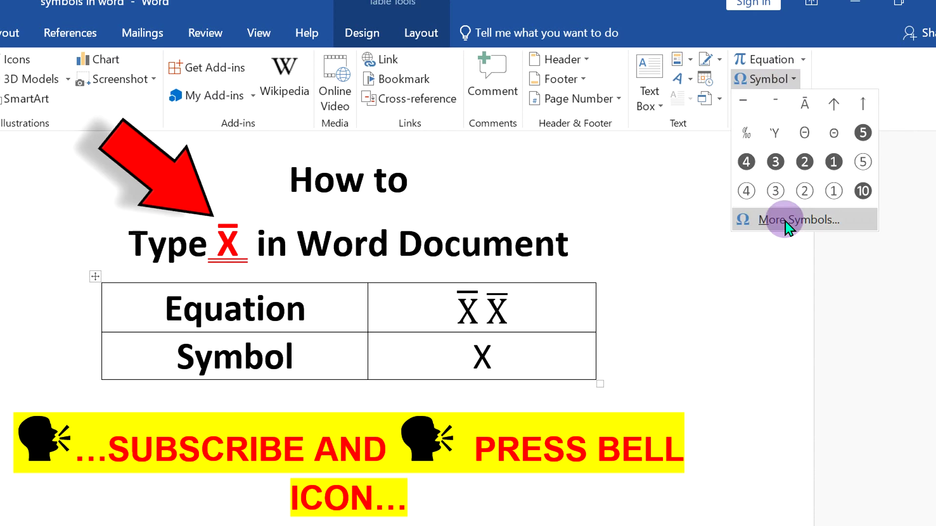
Step: In More Symbols, choose the normal text font and the Combining Diacritical Marks subset
left_click(783, 219)
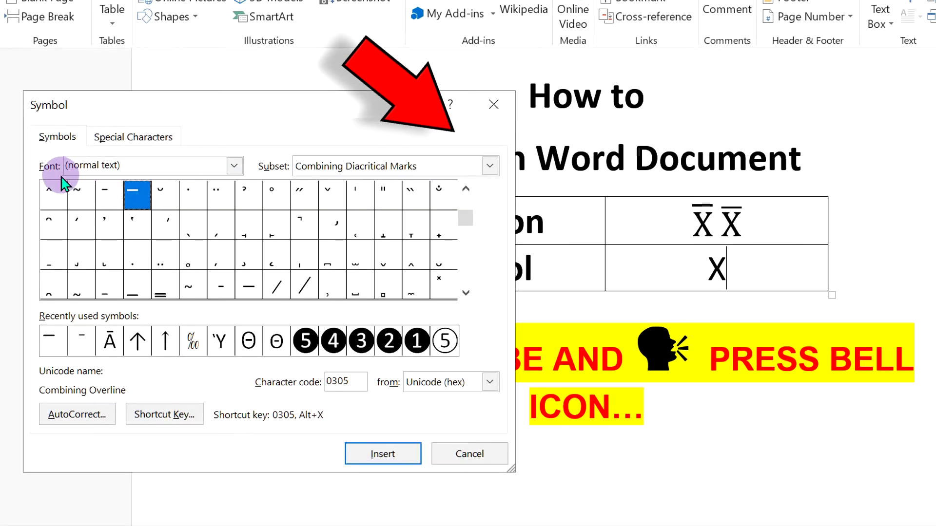
left_click(234, 166)
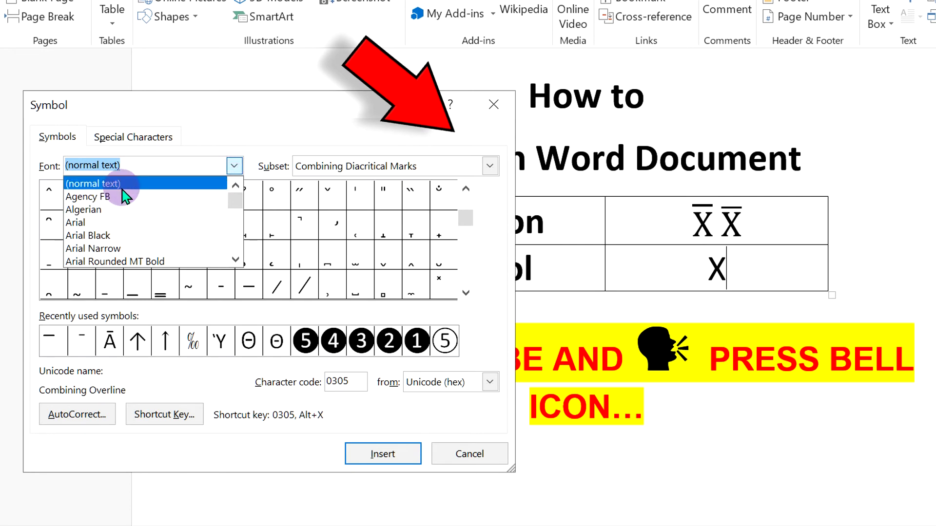
left_click(120, 188)
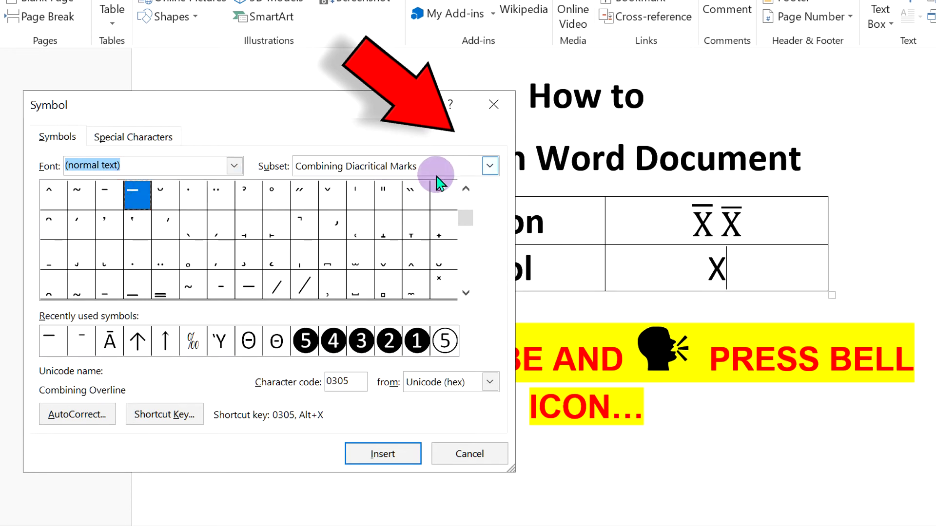
left_click(490, 165)
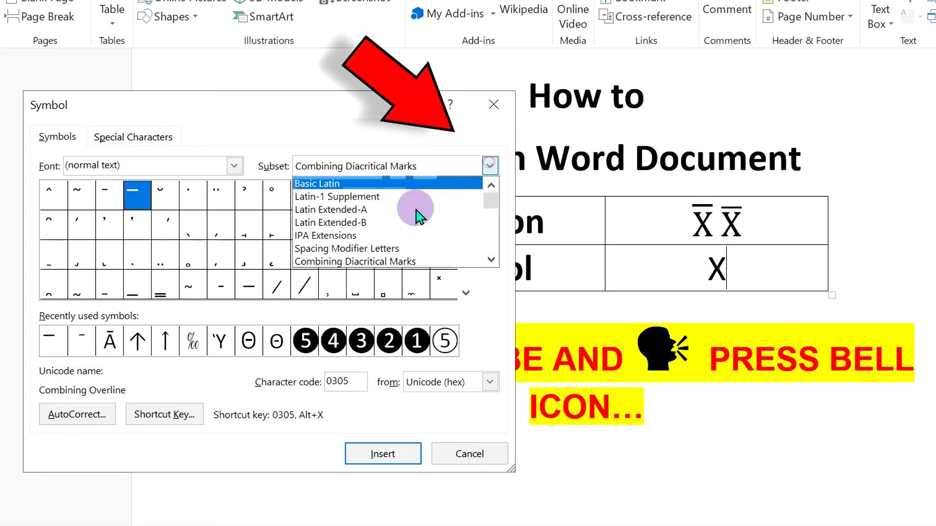
left_click(305, 265)
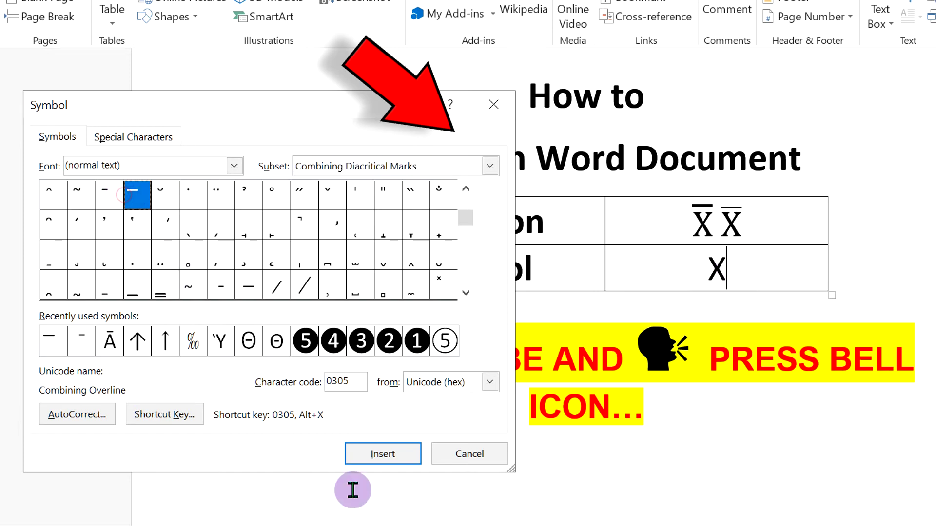
Step: Insert the Combining Overline (0305) over the X and close the Symbol dialog
left_click(392, 457)
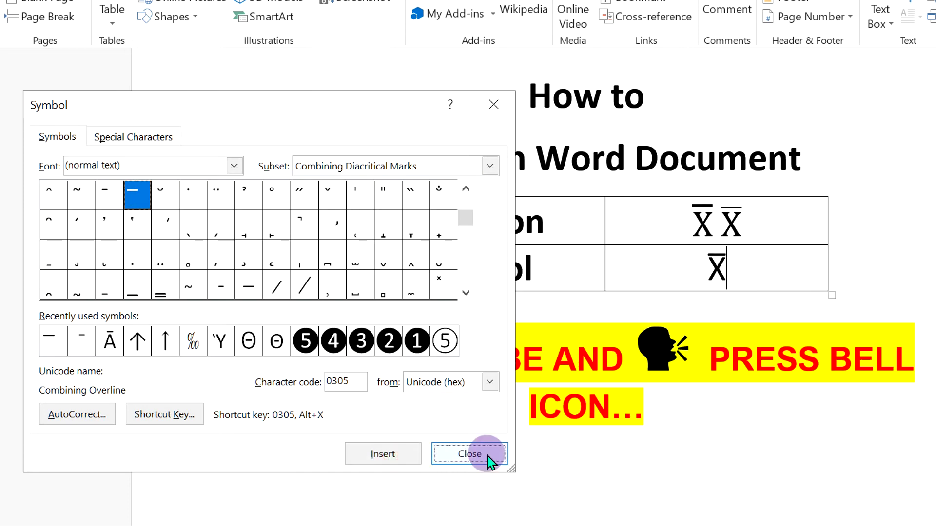
left_click(470, 454)
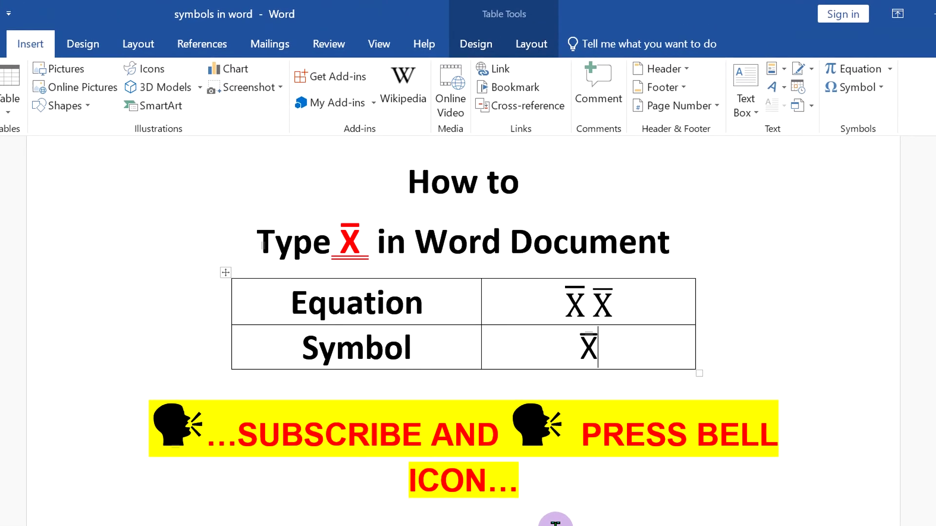